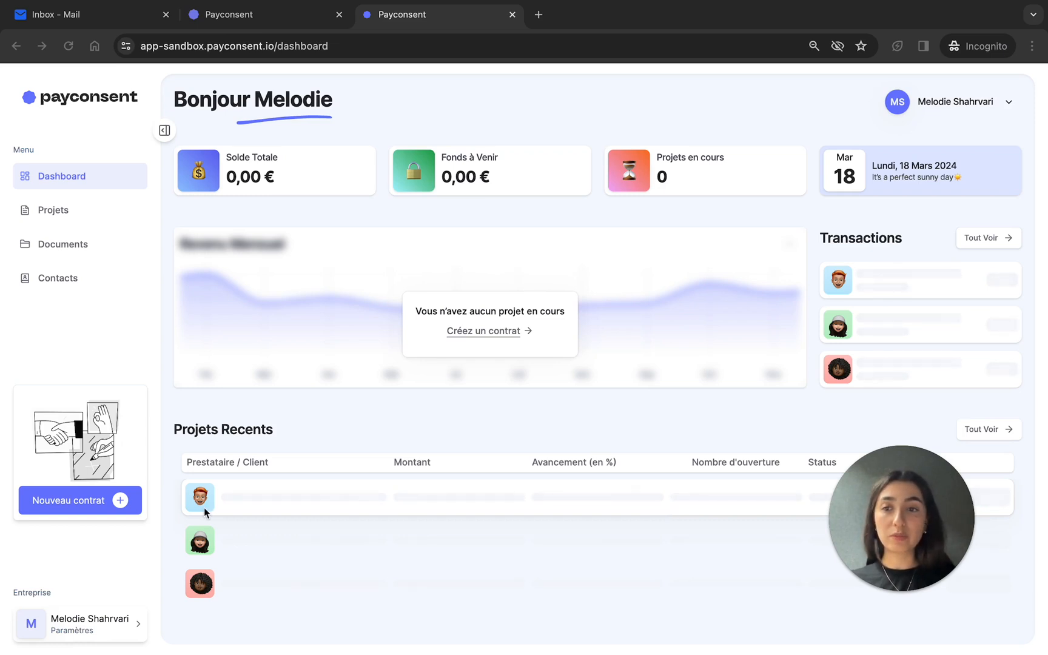
- Start a new contract of type Devis and open its client list
click(87, 511)
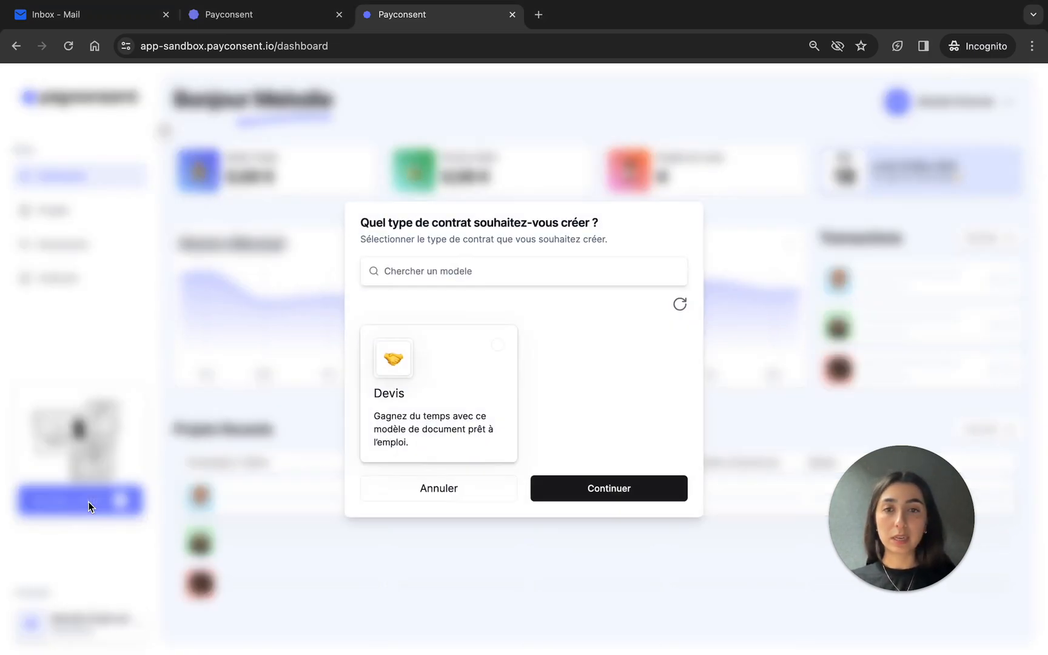
click(421, 419)
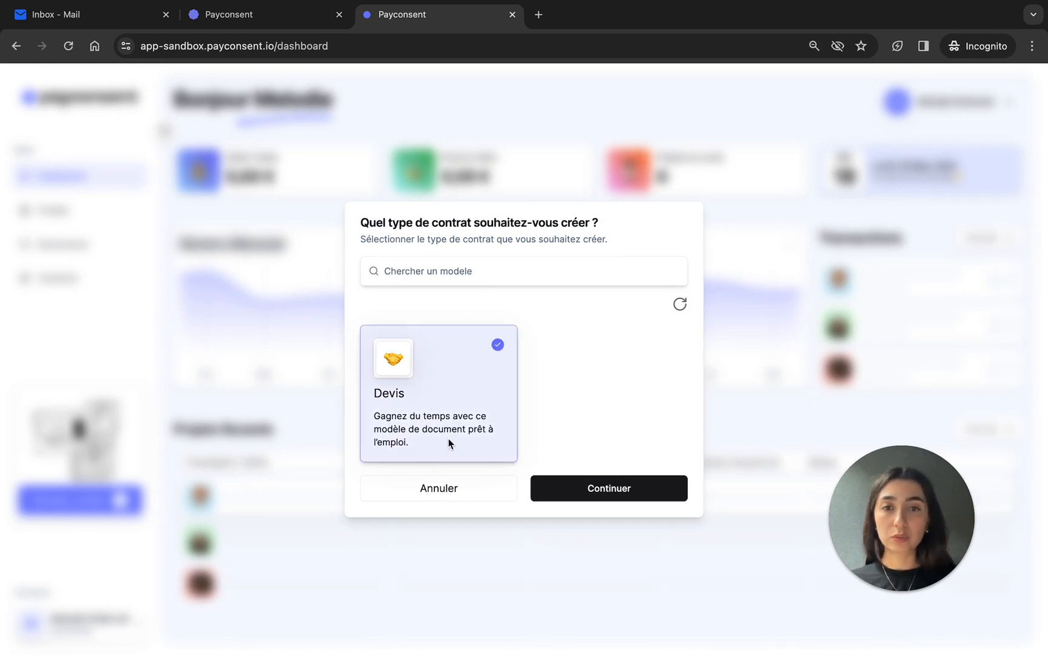
click(639, 489)
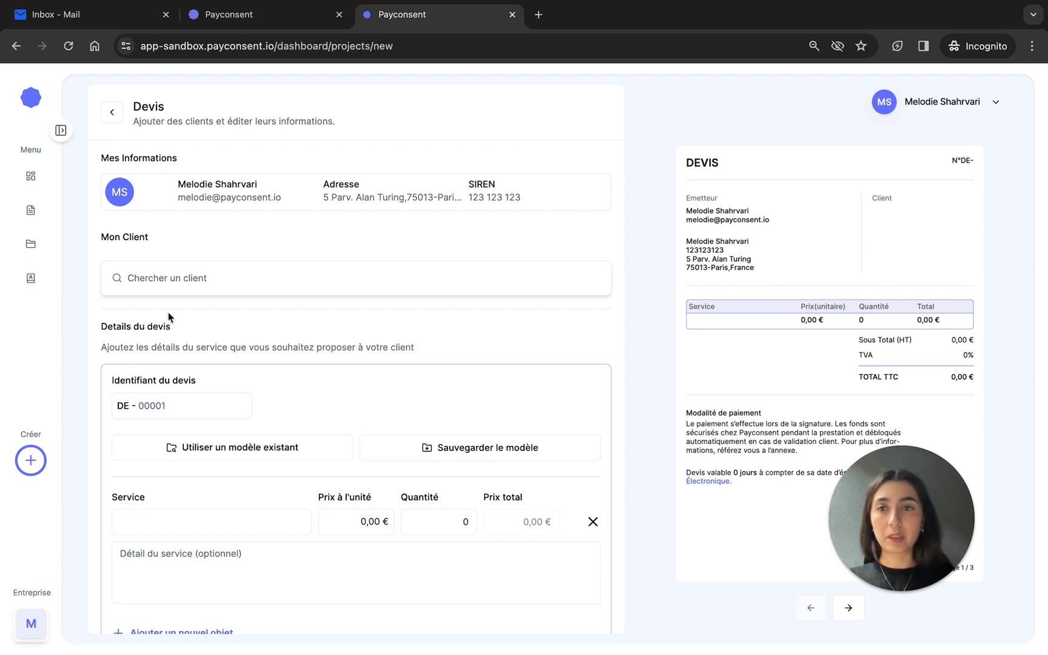
click(169, 281)
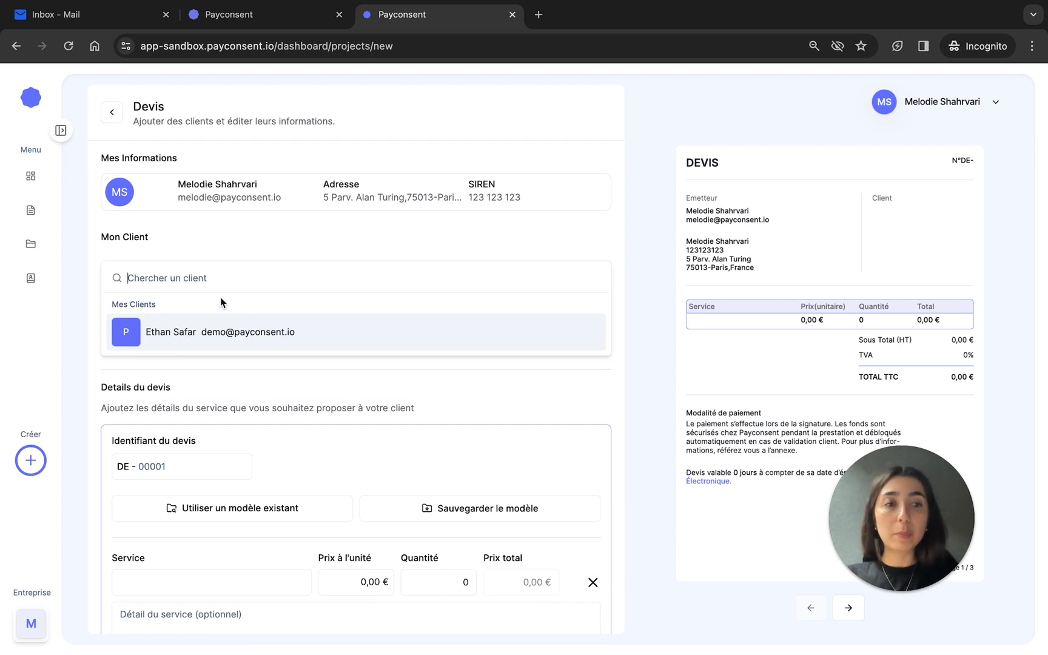
text(ale)
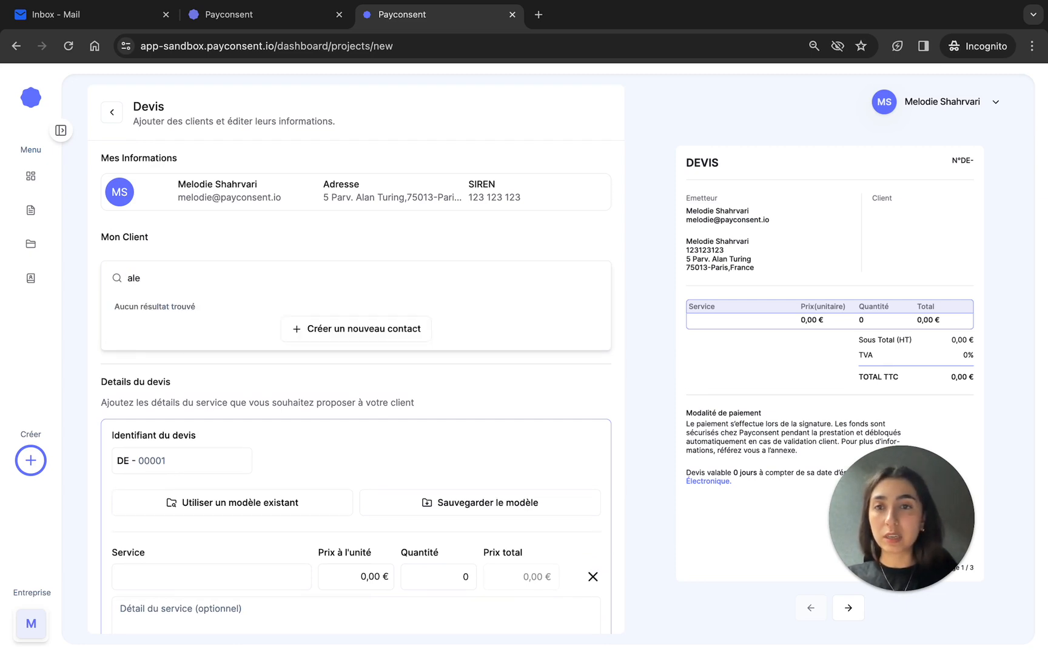
click(367, 340)
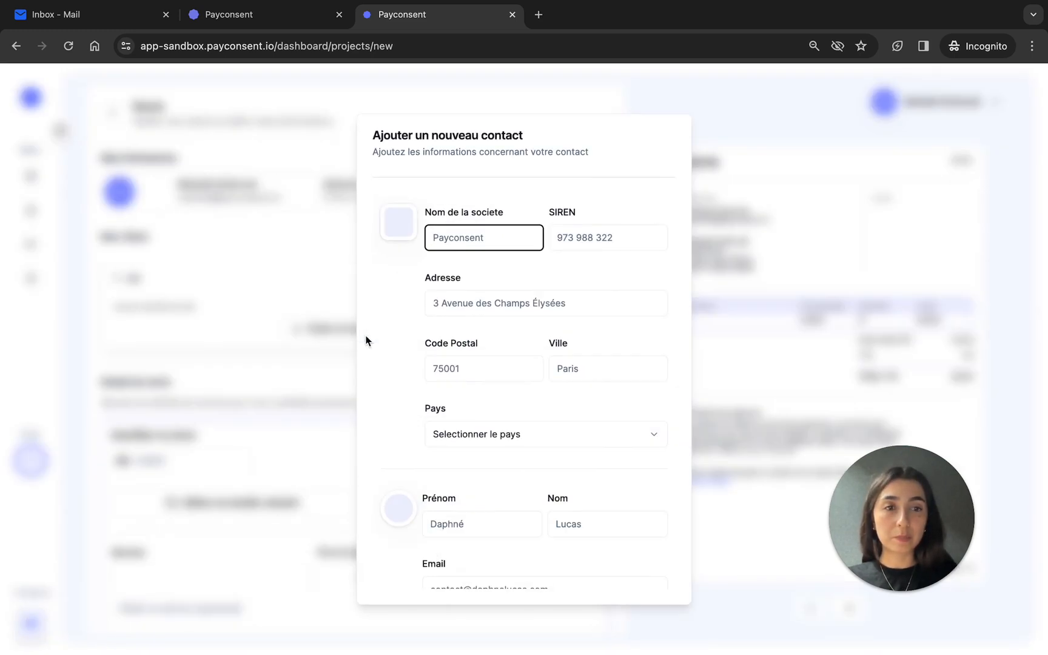
click(323, 334)
key(BackSpace)
key(BackSpace)
key(BackSpace)
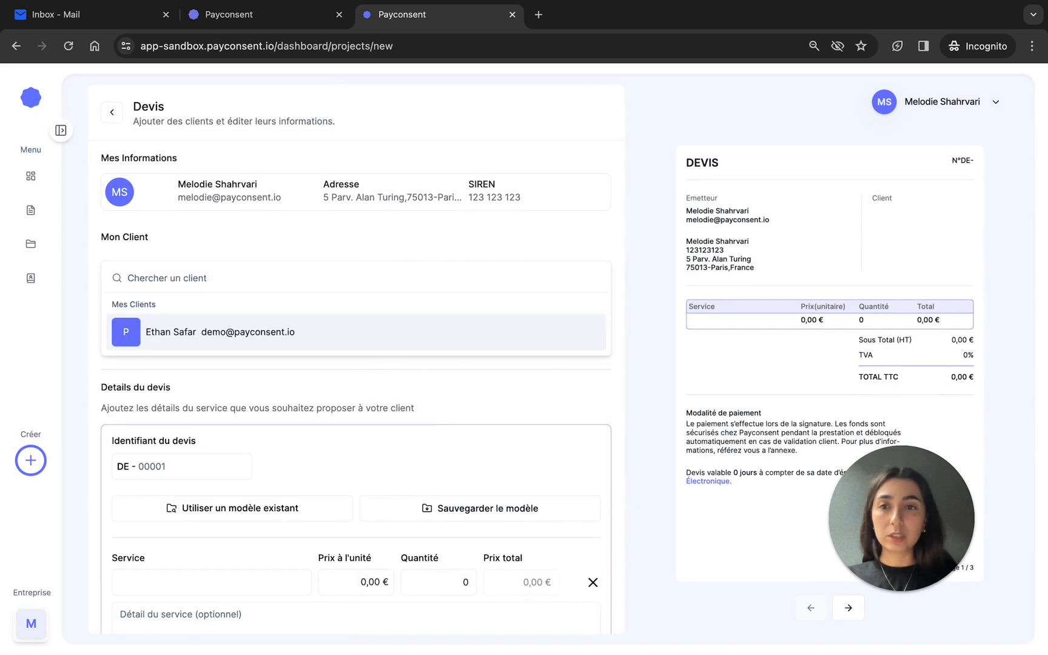
- Choose the existing saved contact as the quote's client
click(267, 332)
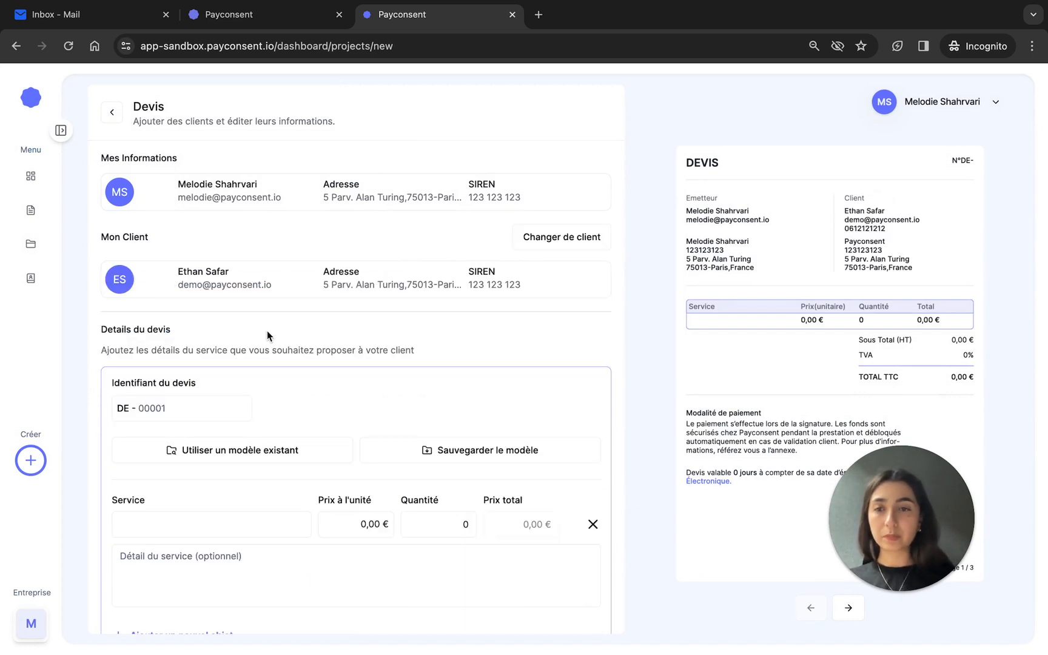
- Set the quote identifier to 01 after the DE prefix
scroll(259, 410, down, 3)
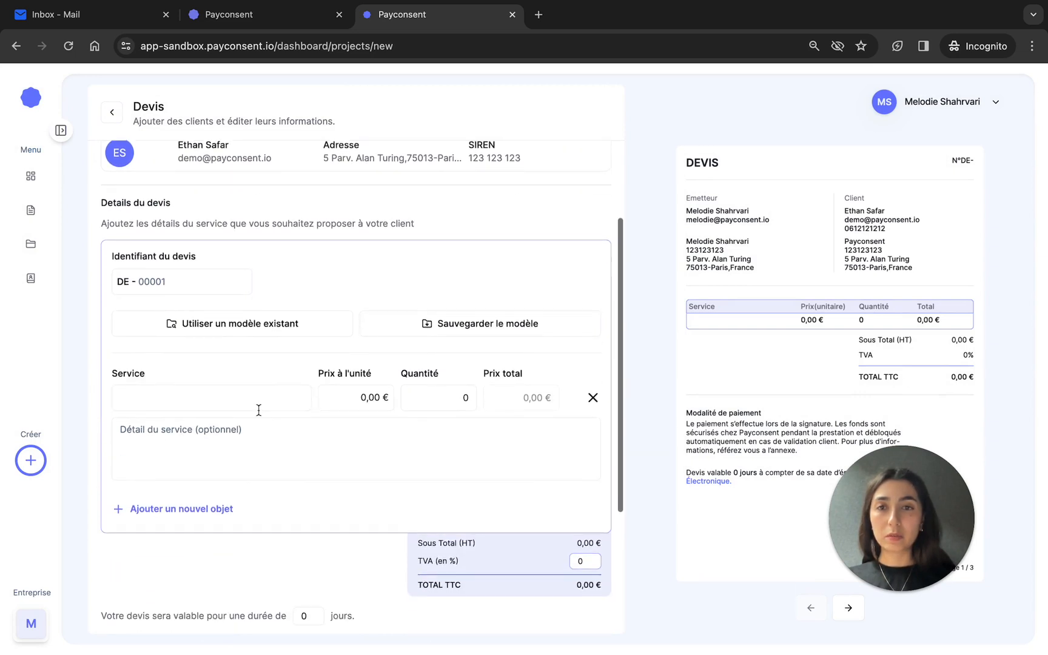
scroll(259, 410, down, 1)
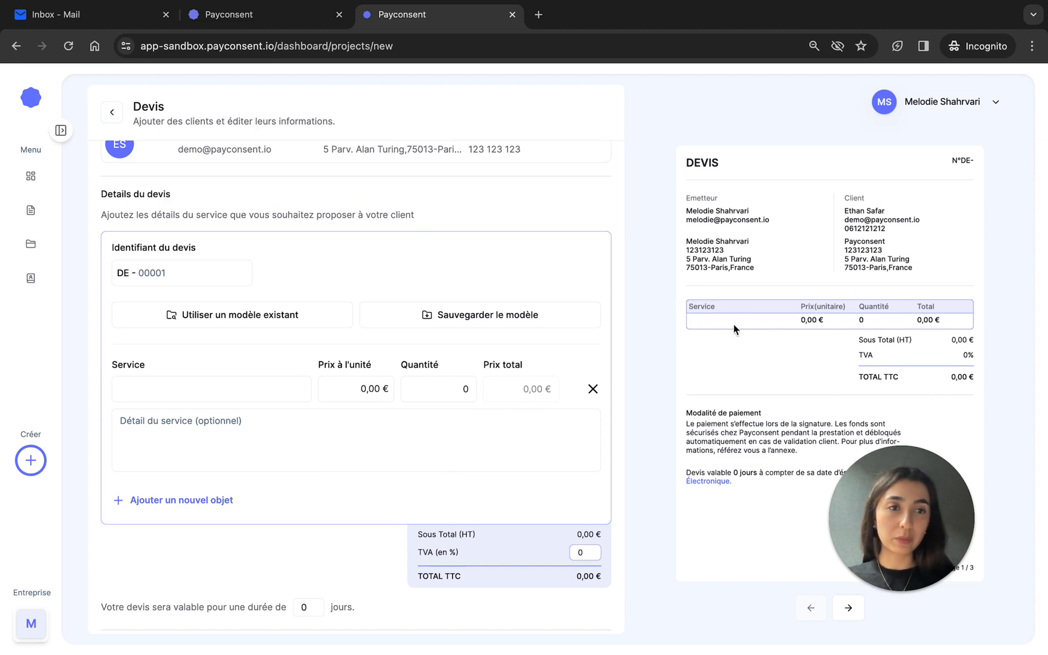
click(155, 278)
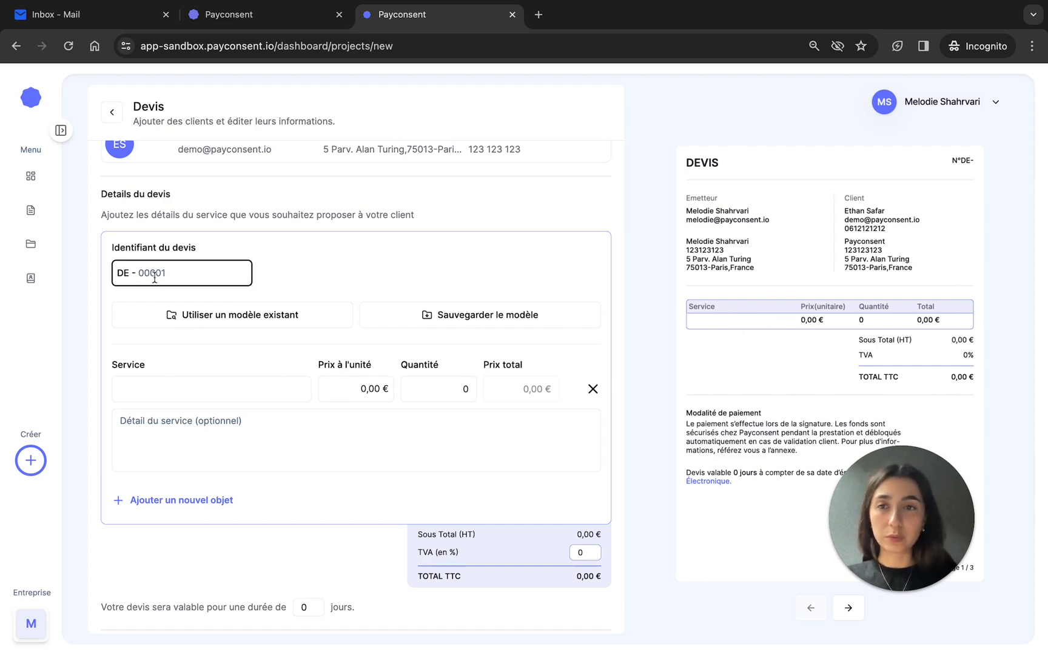
text(0)
key(BackSpace)
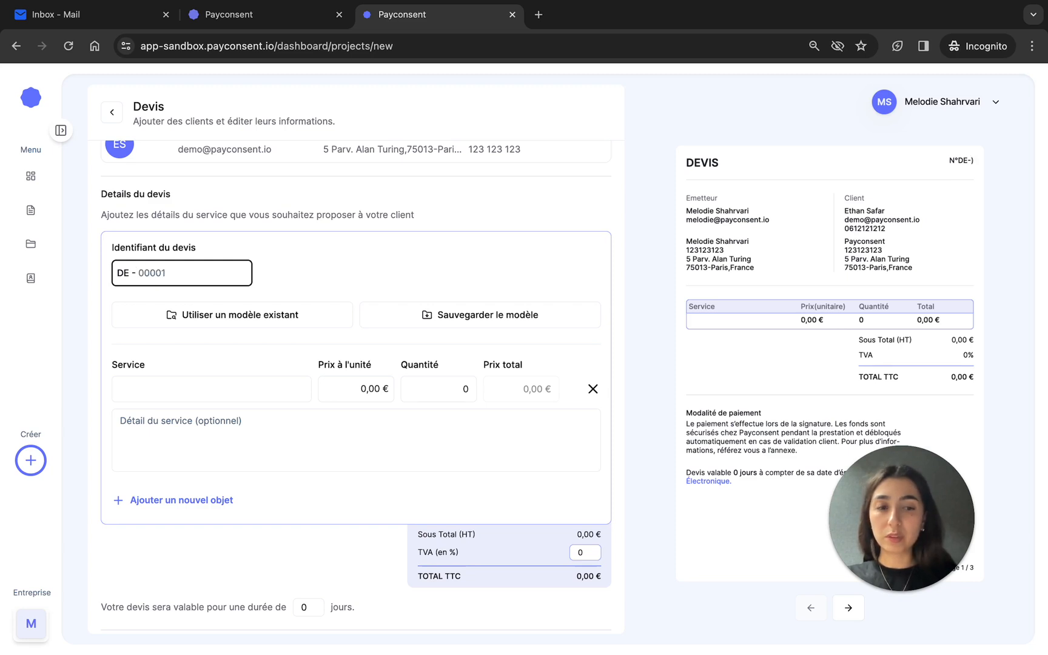
text(01)
click(300, 276)
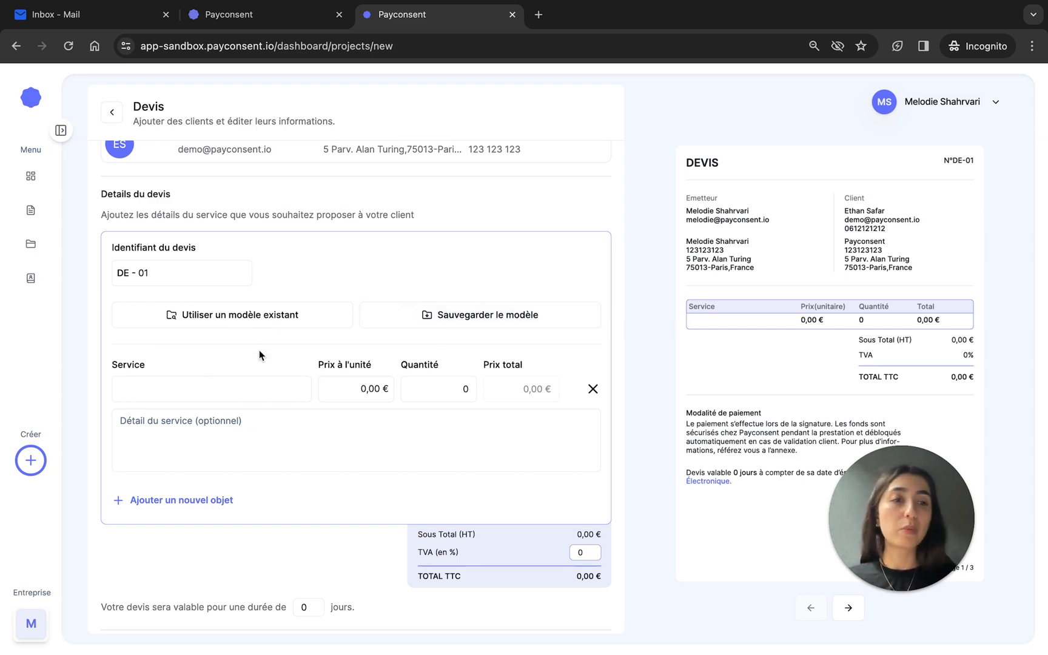
- Fill in the first service line with service Logo, a unit price of 300,00 € and quantity 1
click(212, 391)
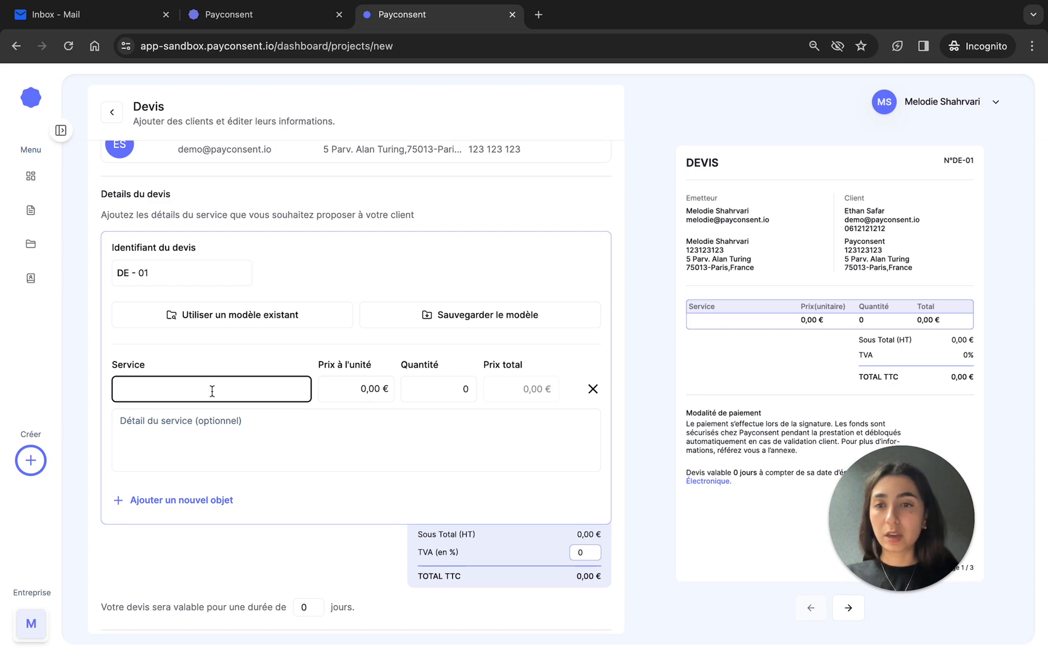
text(Logo)
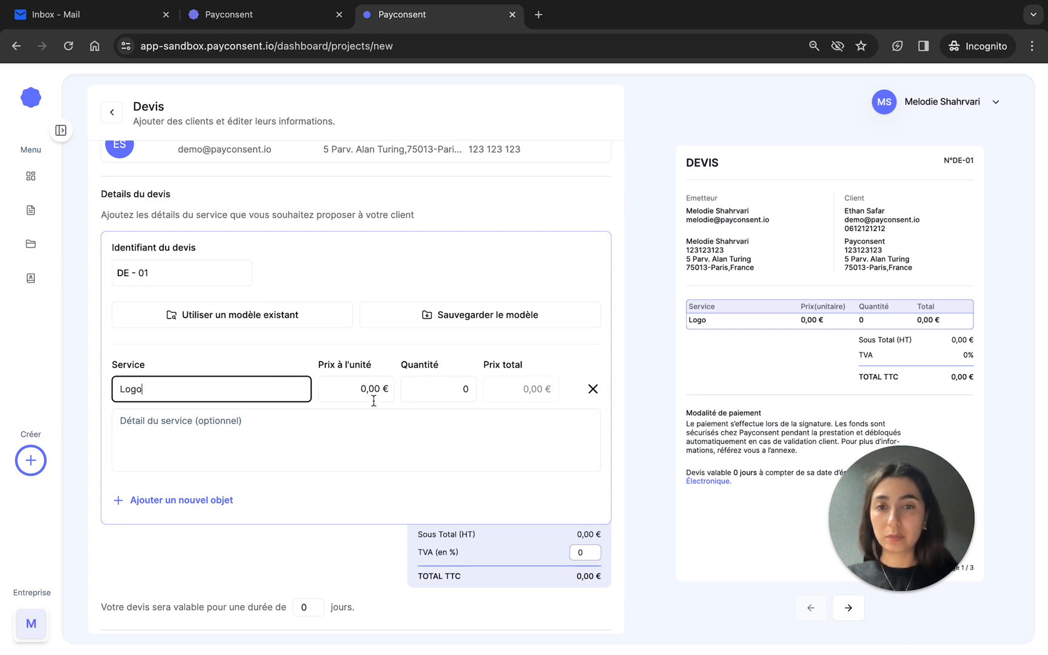
click(374, 398)
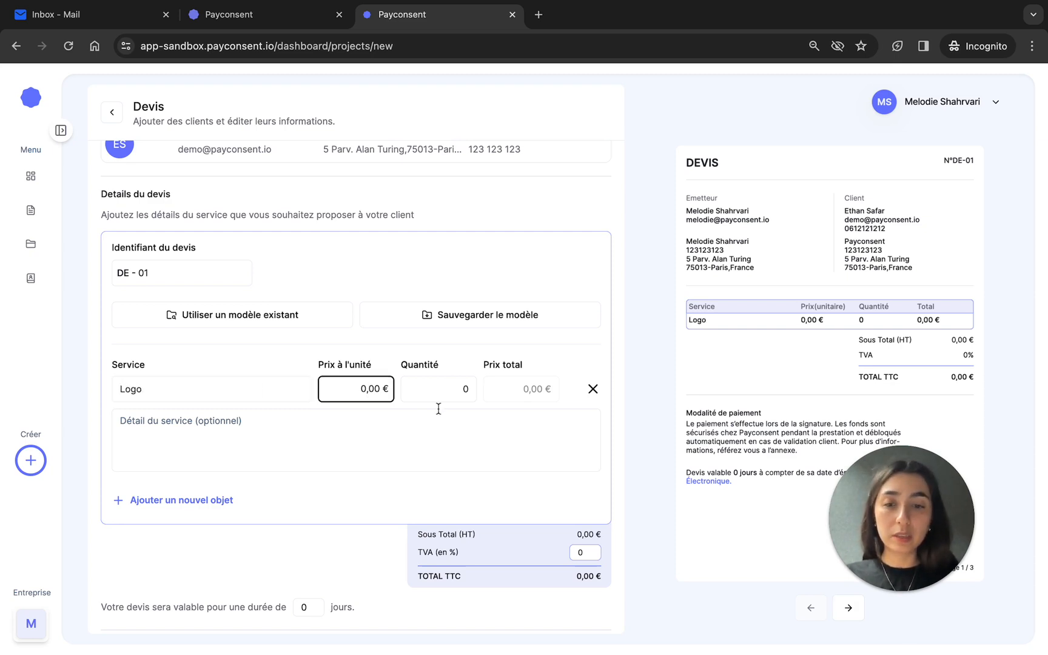
text(300,)
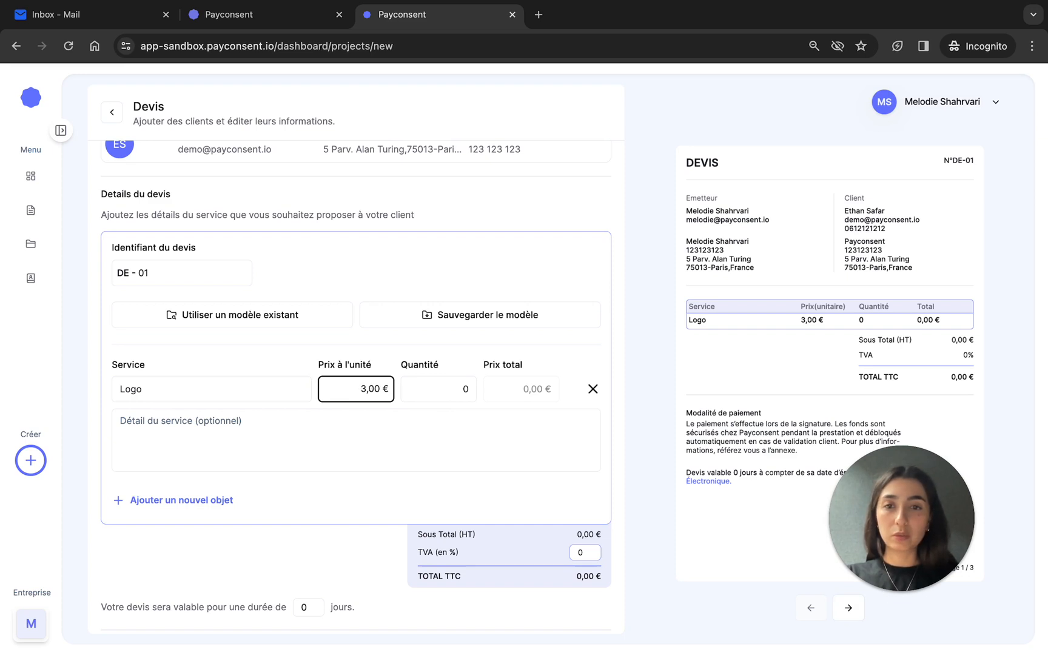
text(00)
click(464, 385)
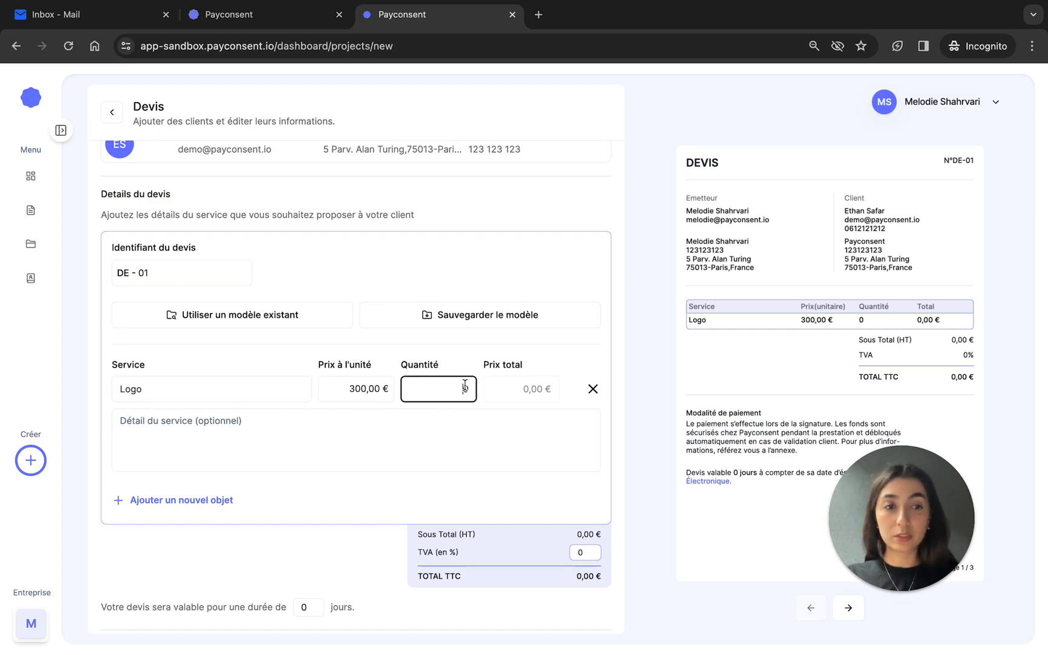
text(0)
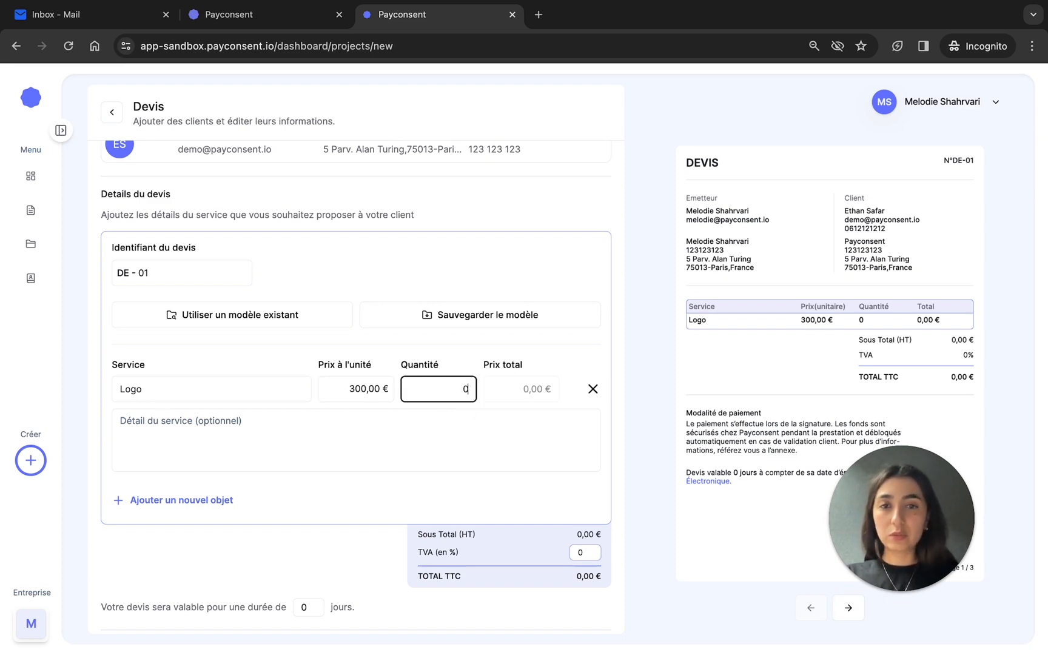
text(1)
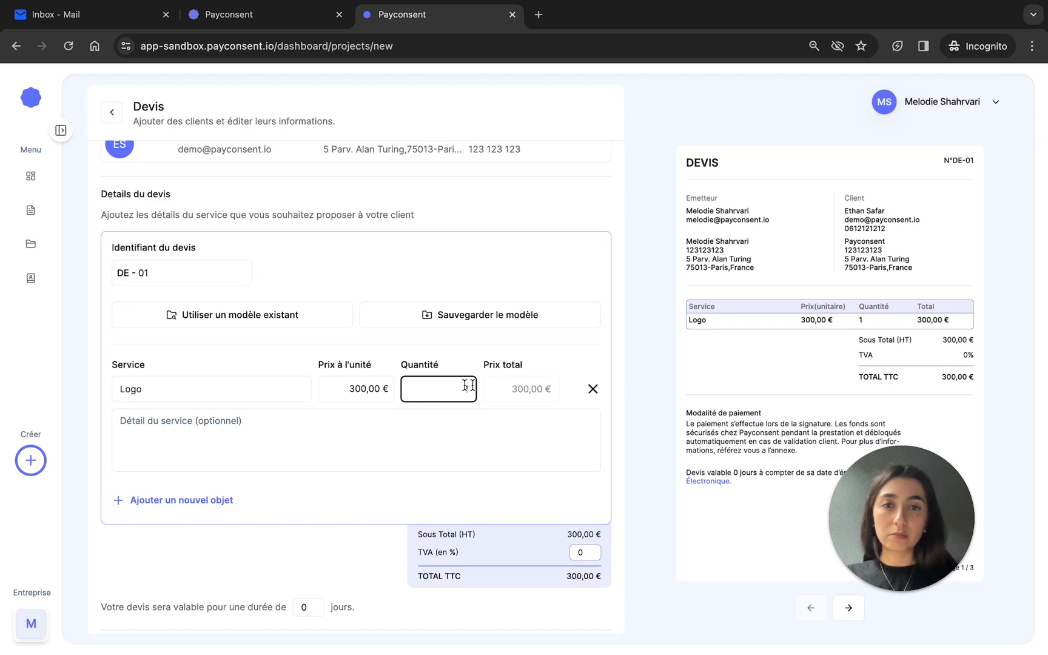
- Enter "Charte graphique" as the detail of the Logo service
click(452, 458)
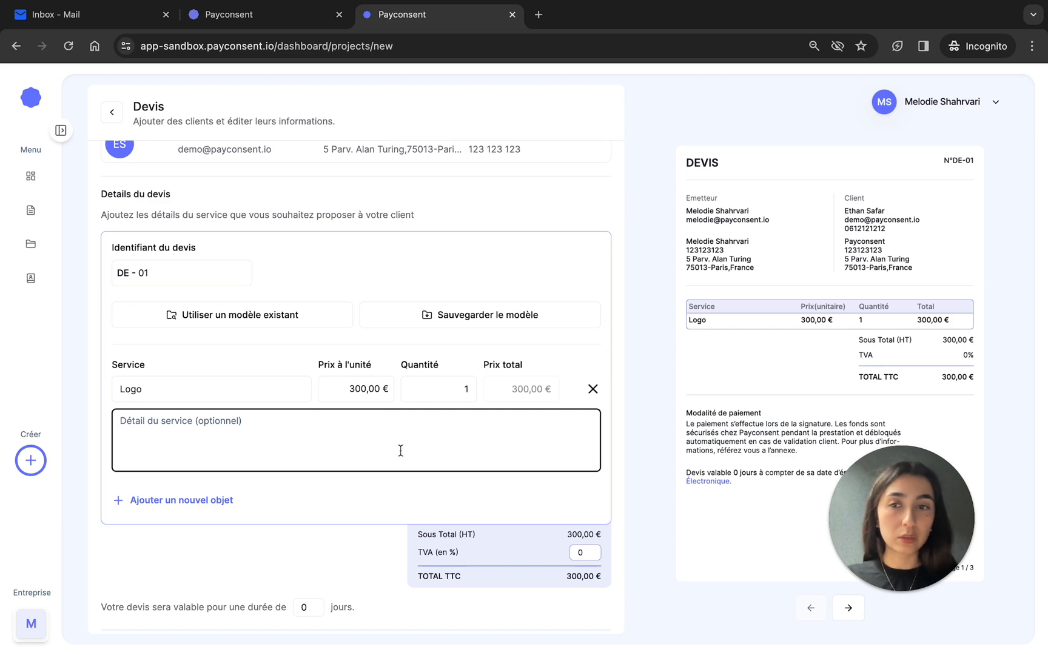
text(charte g)
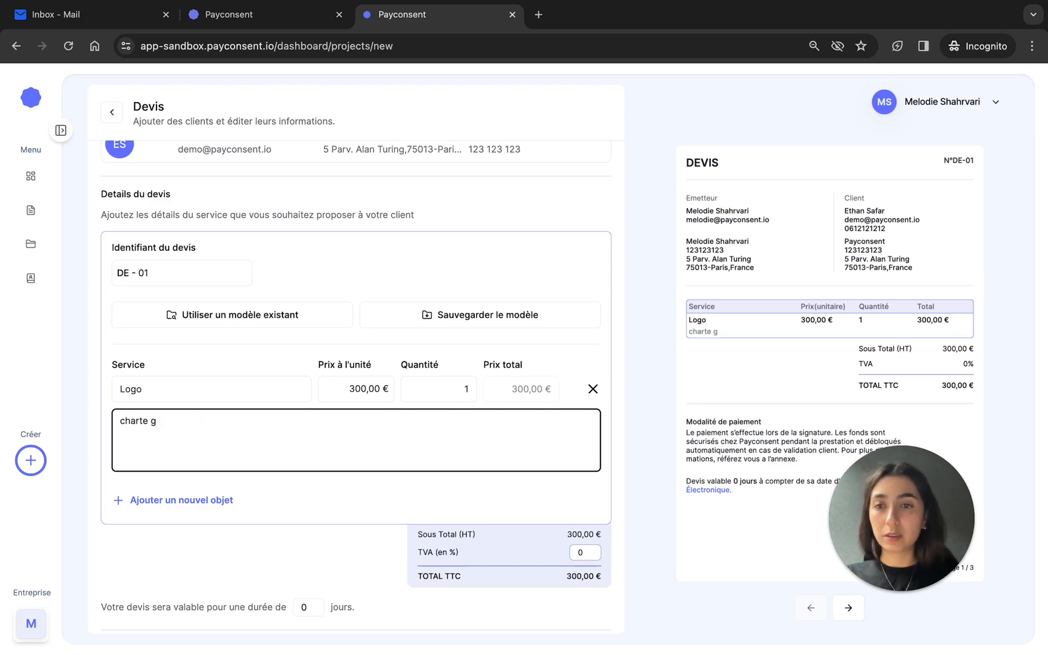
text(raphique)
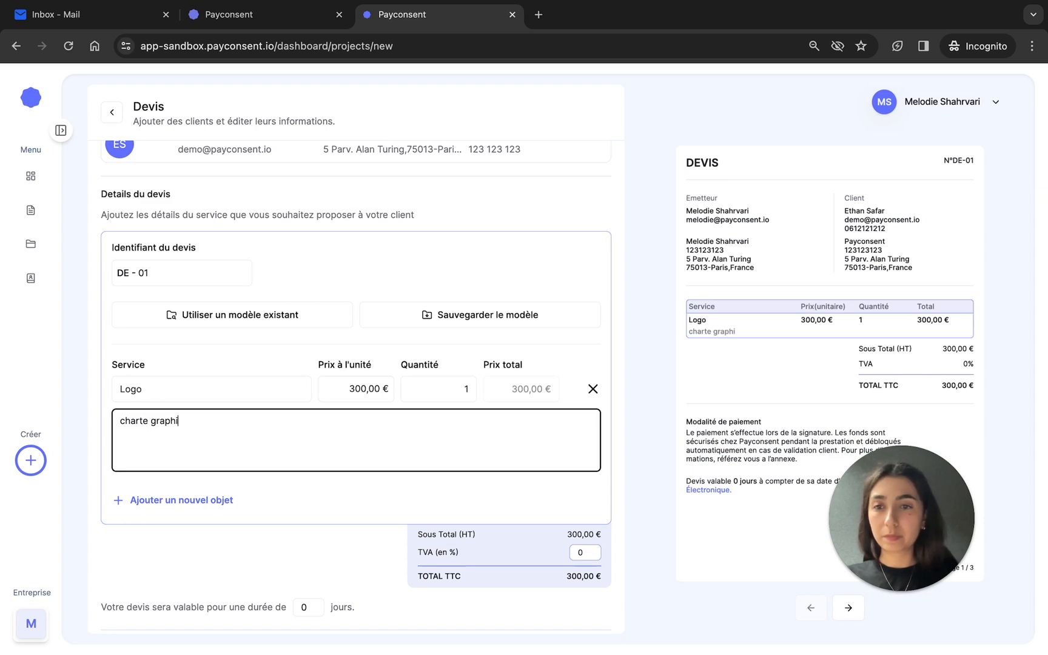
click(120, 420)
key(Delete)
text(C)
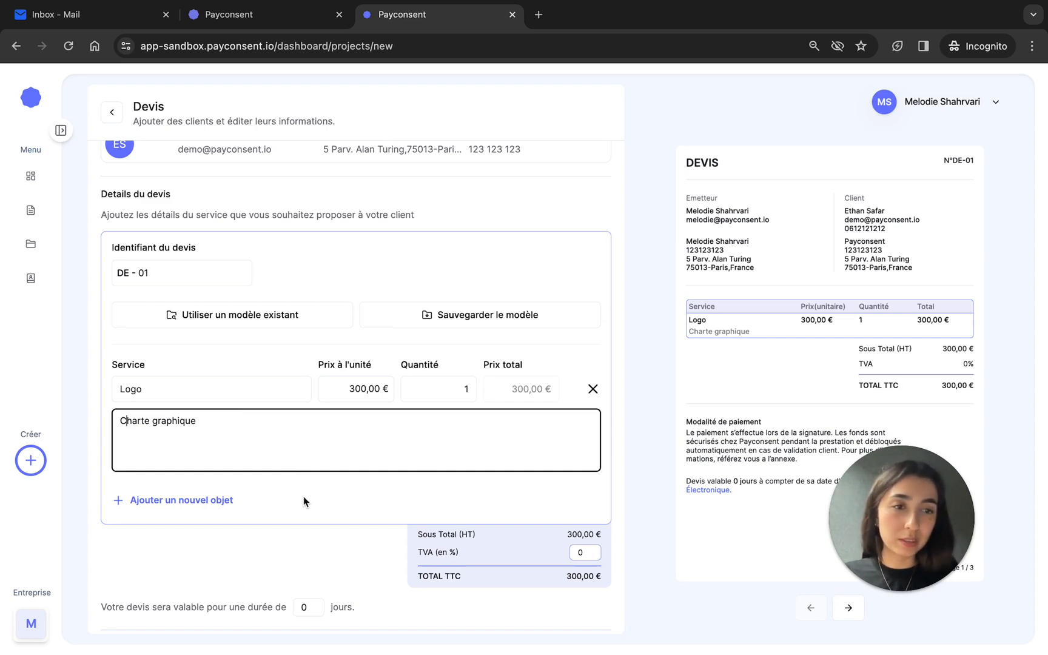
click(287, 503)
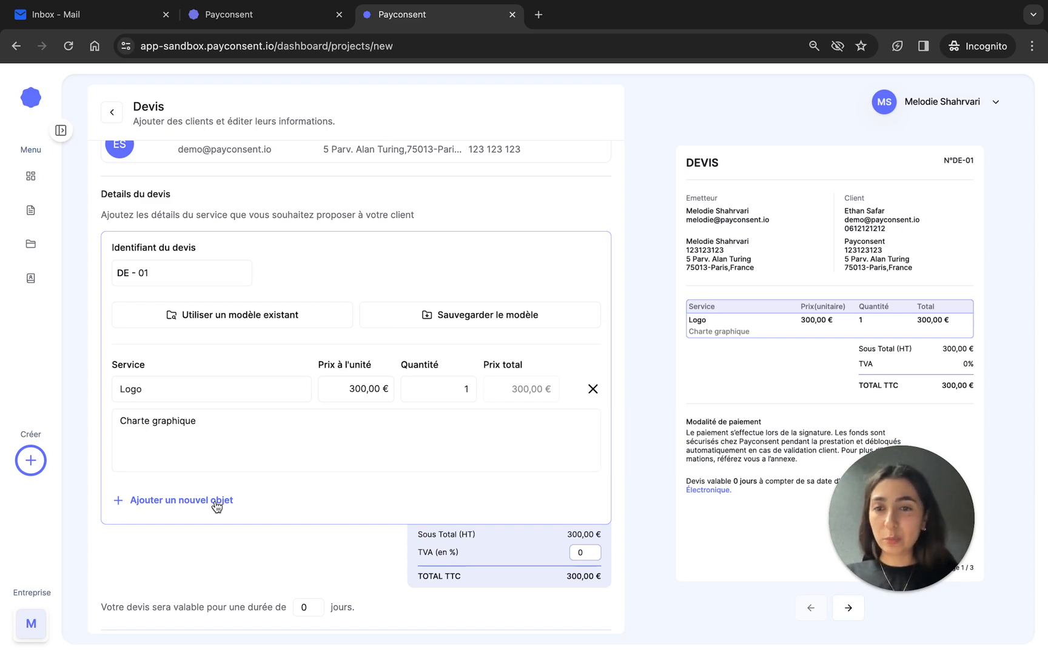
click(167, 508)
scroll(241, 516, down, 2)
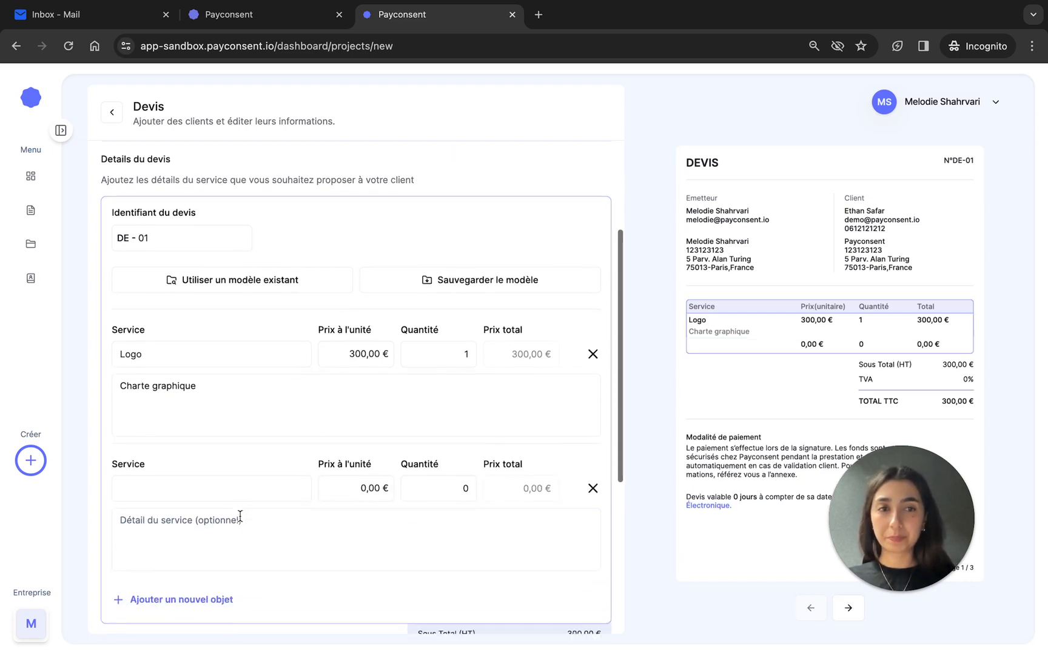
scroll(240, 515, down, 1)
click(218, 461)
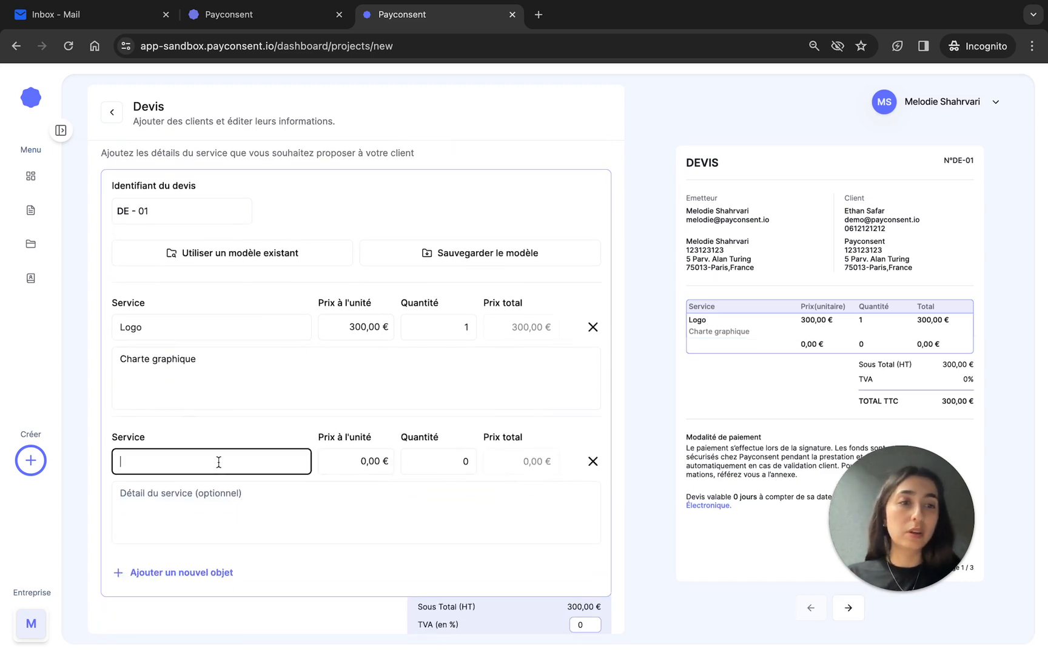
click(593, 462)
- Set the quote's TVA rate to 20%
scroll(540, 425, up, 3)
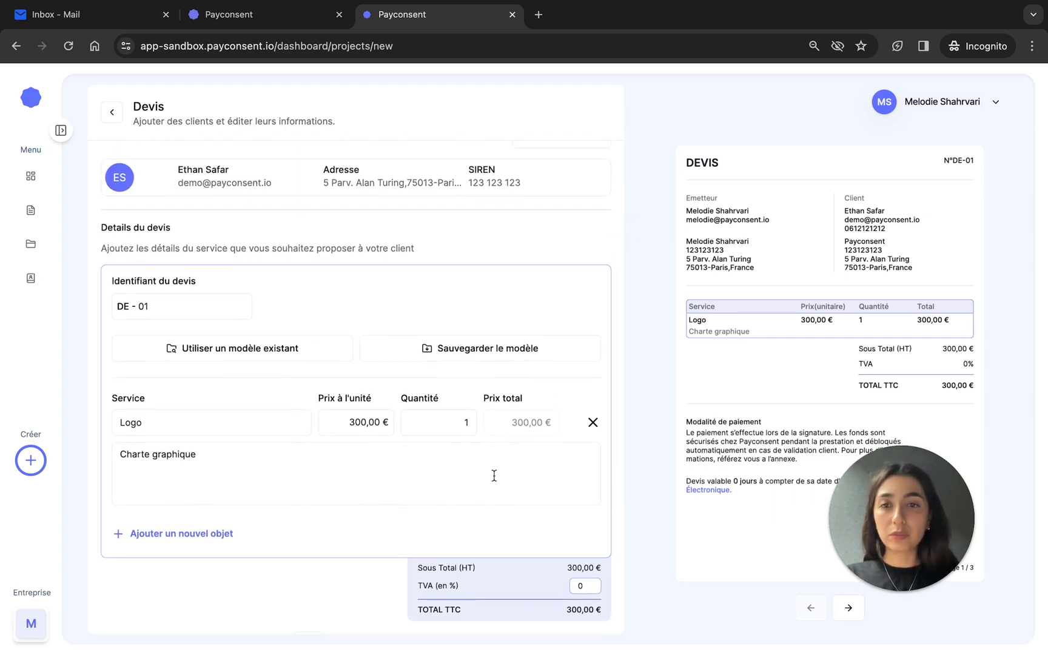
scroll(494, 475, down, 3)
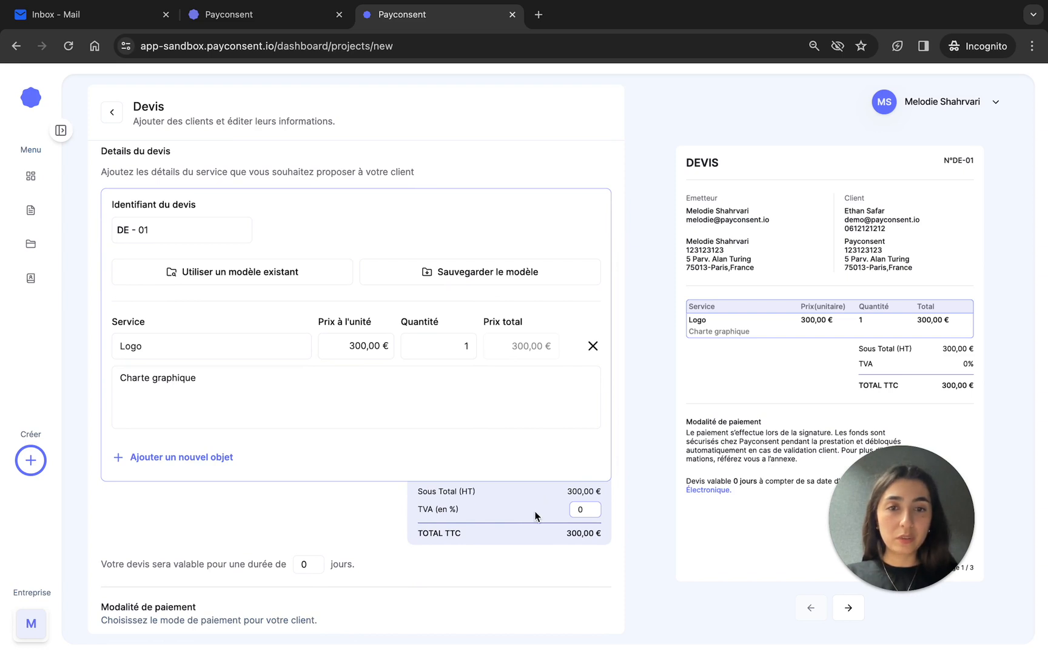
click(592, 509)
text(20)
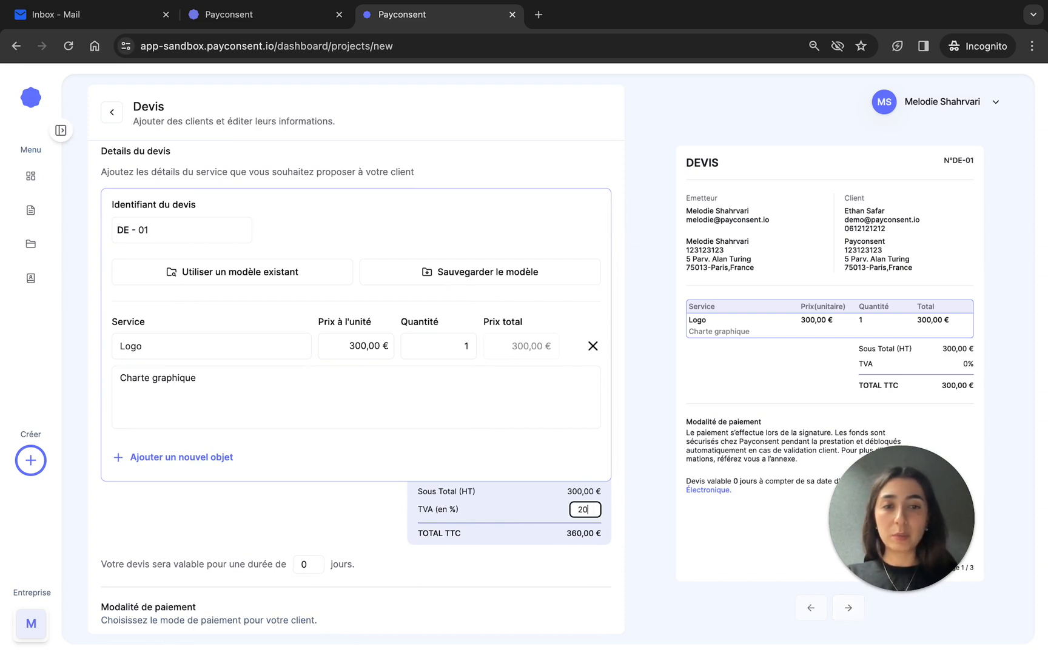
click(538, 543)
- Set the quote's validity period to 15 days
scroll(537, 543, down, 1)
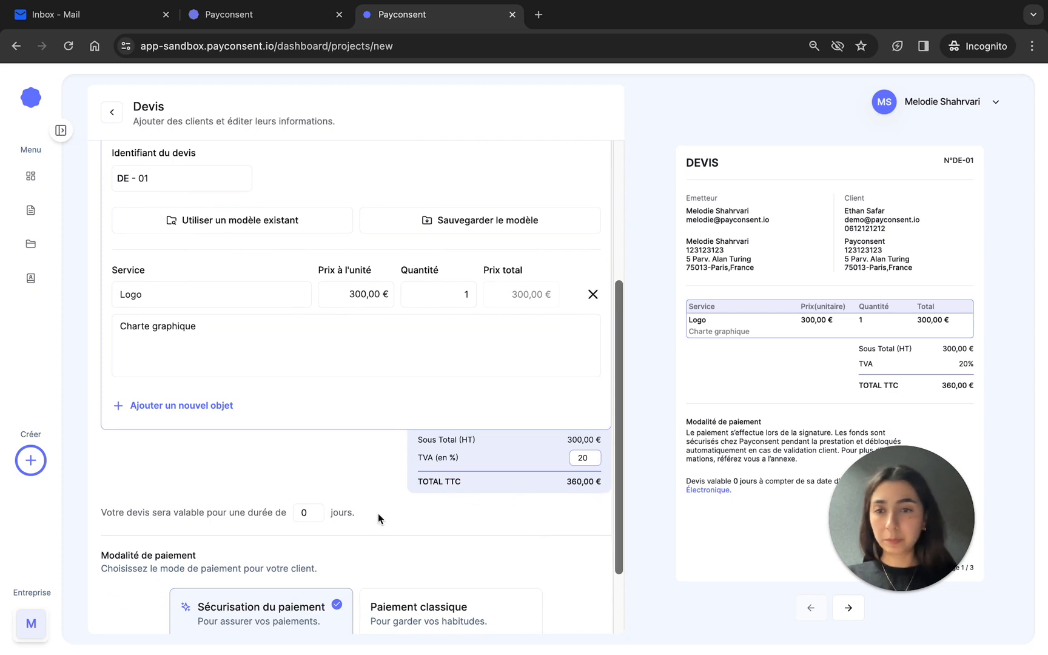
click(313, 515)
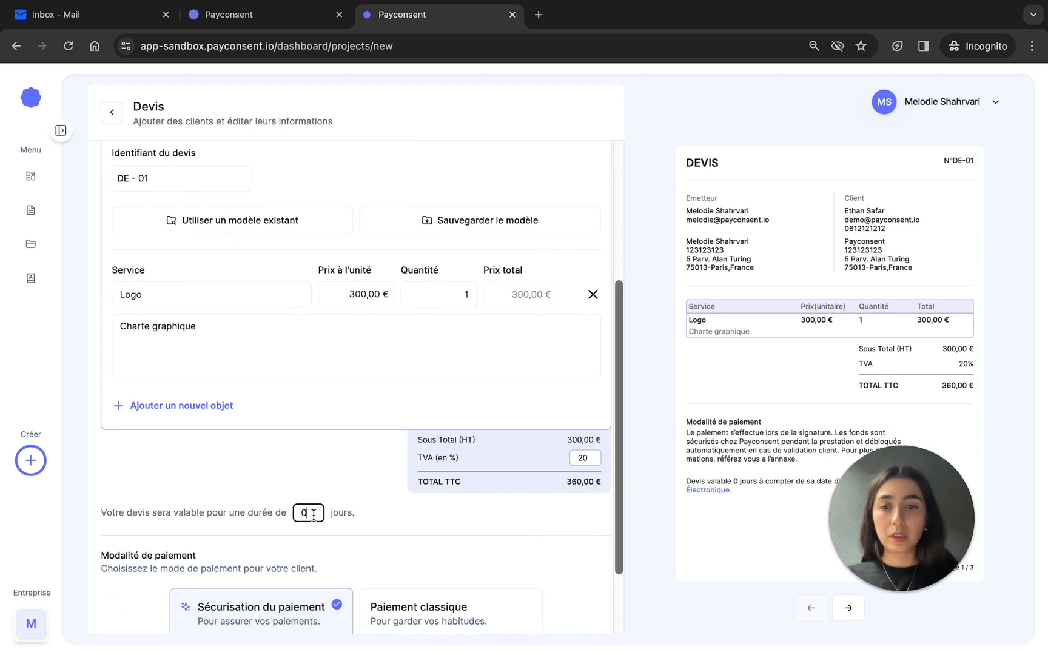
text(15)
click(386, 520)
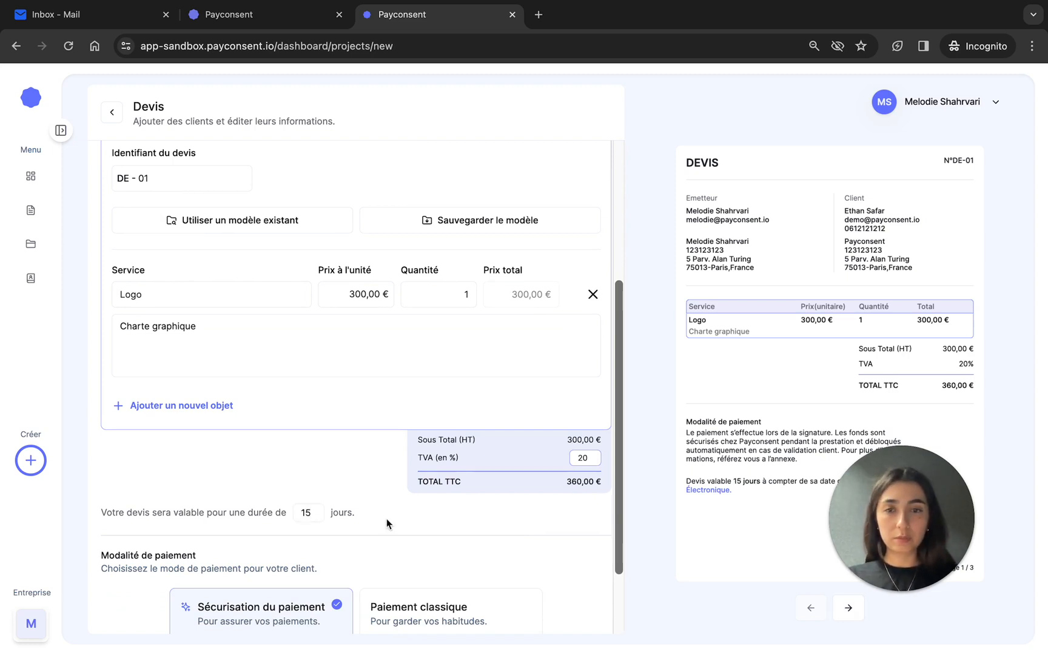
- Compare the details of the two client payment methods and keep Sécurisation du paiement as the selected option
scroll(387, 522, down, 3)
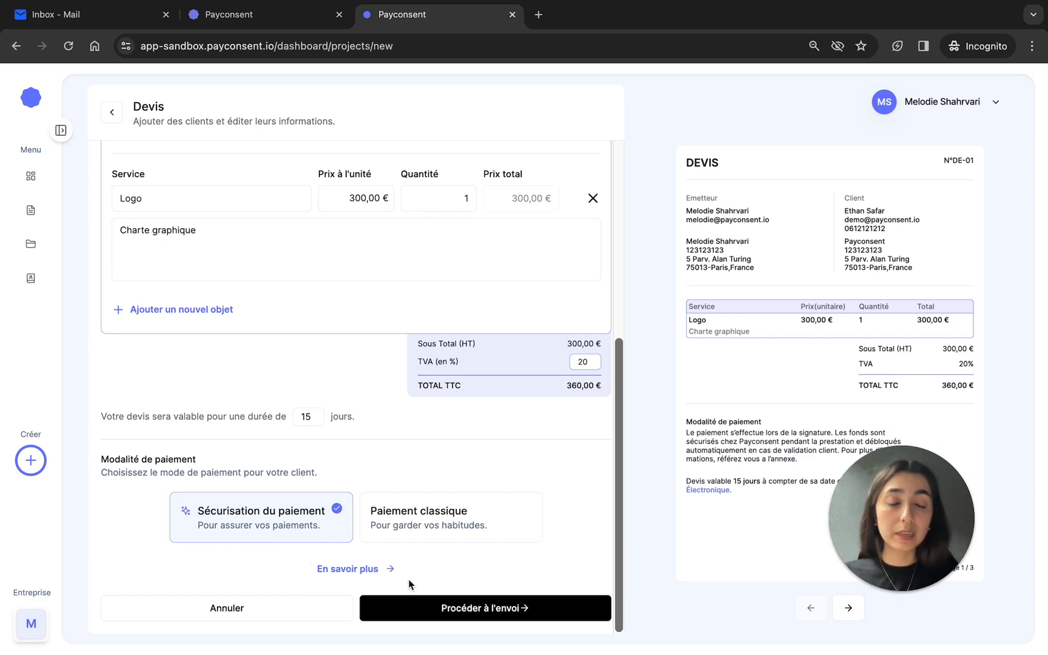
click(375, 575)
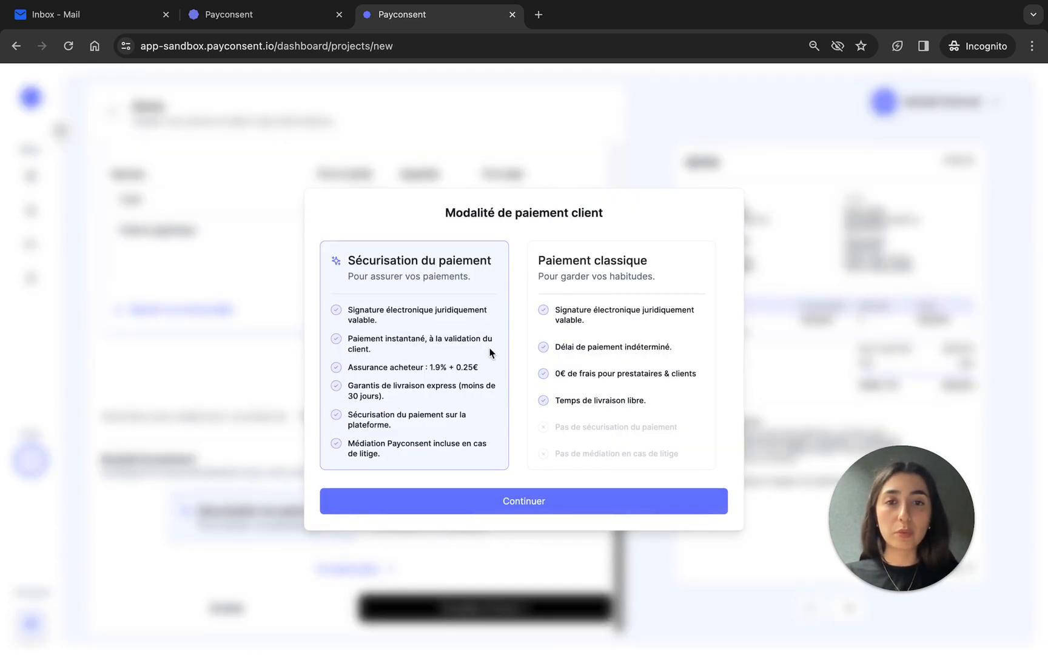
click(539, 506)
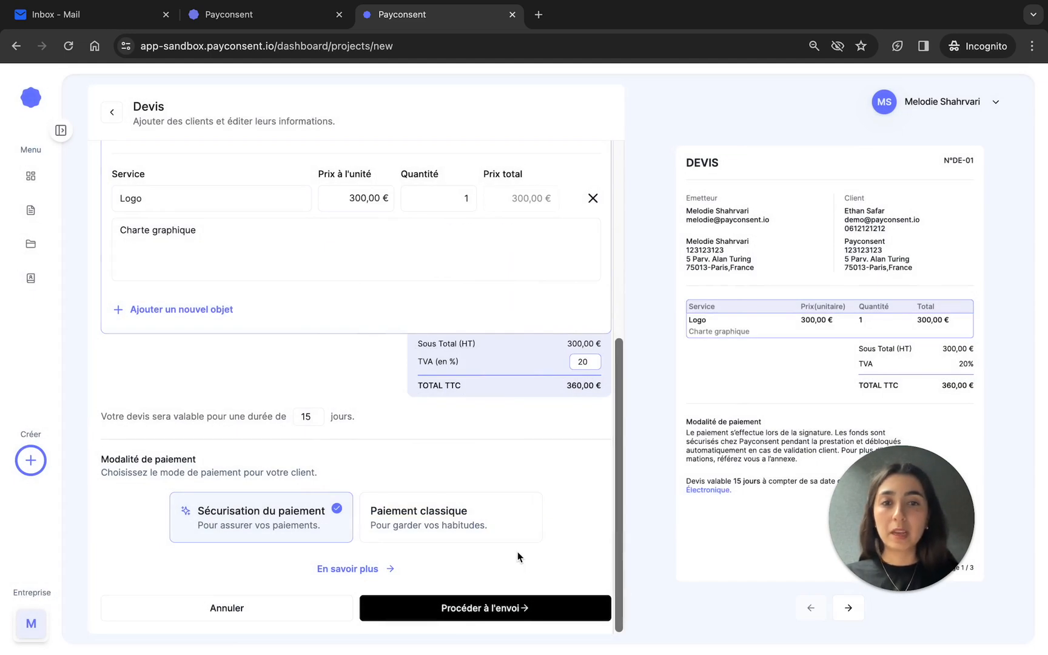
- Review the client and service details of the quote and page through its preview, including the annexed conditions générales de vente
scroll(519, 564, up, 1)
scroll(522, 583, up, 5)
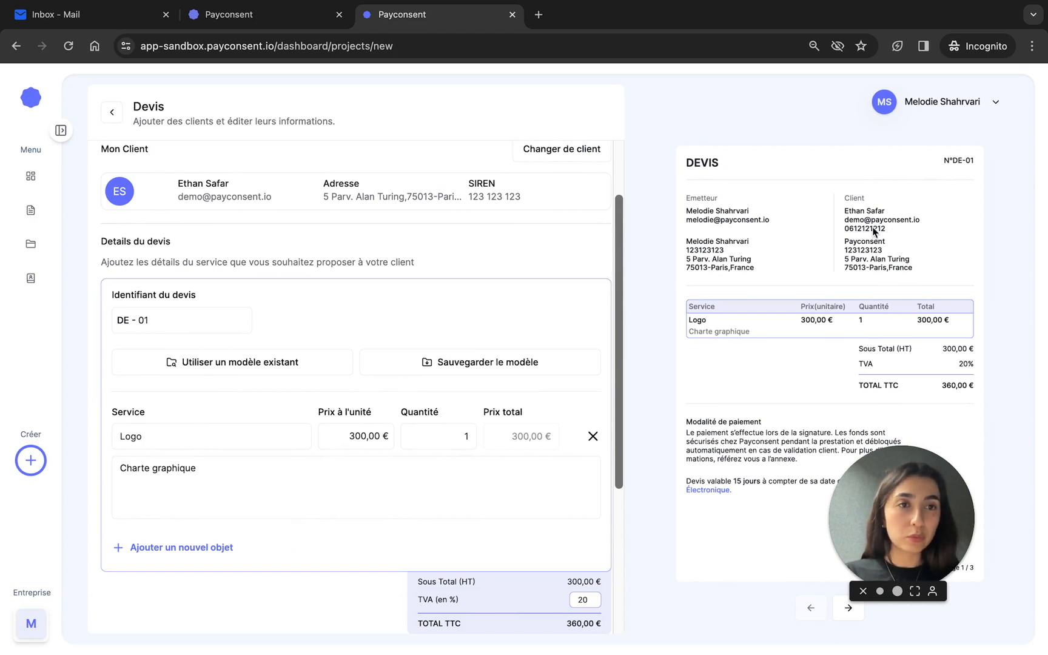
scroll(726, 355, down, 1)
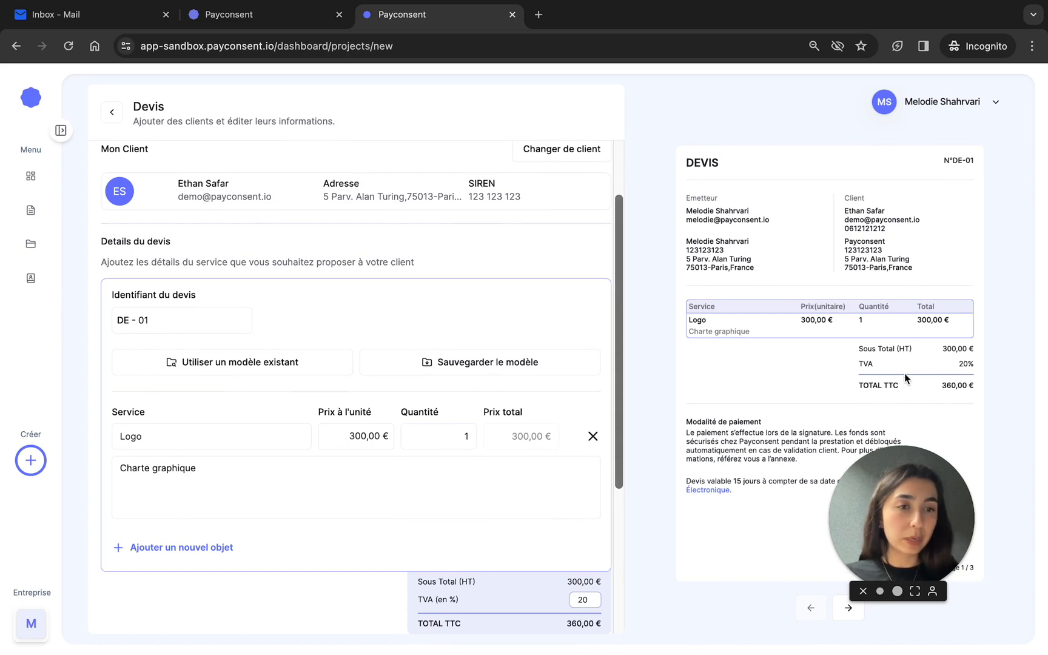
click(850, 618)
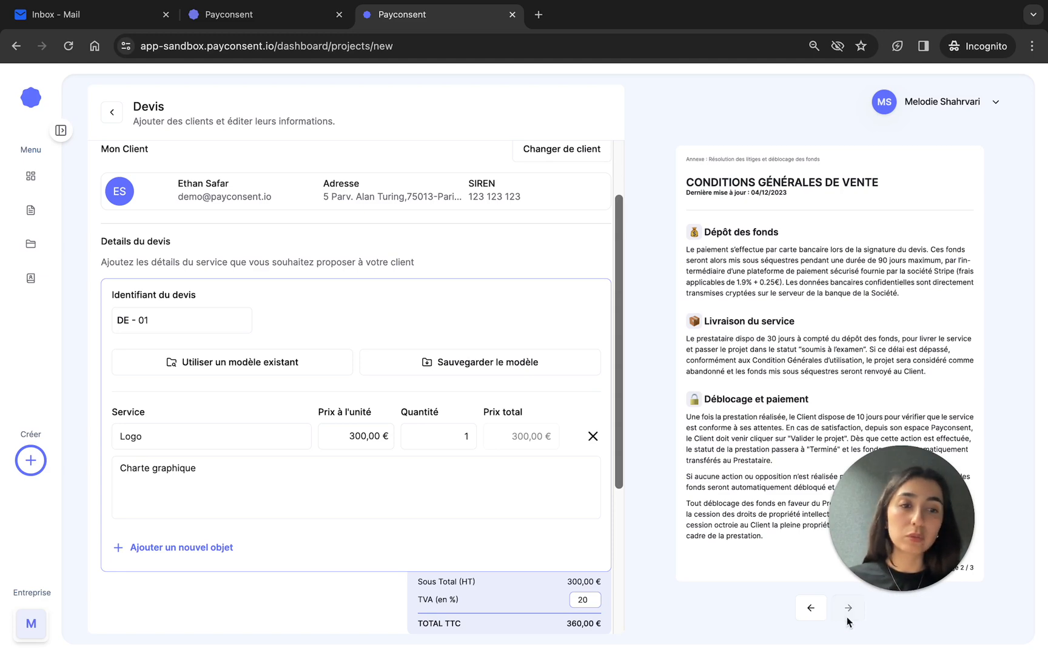
click(847, 617)
click(814, 612)
click(814, 612)
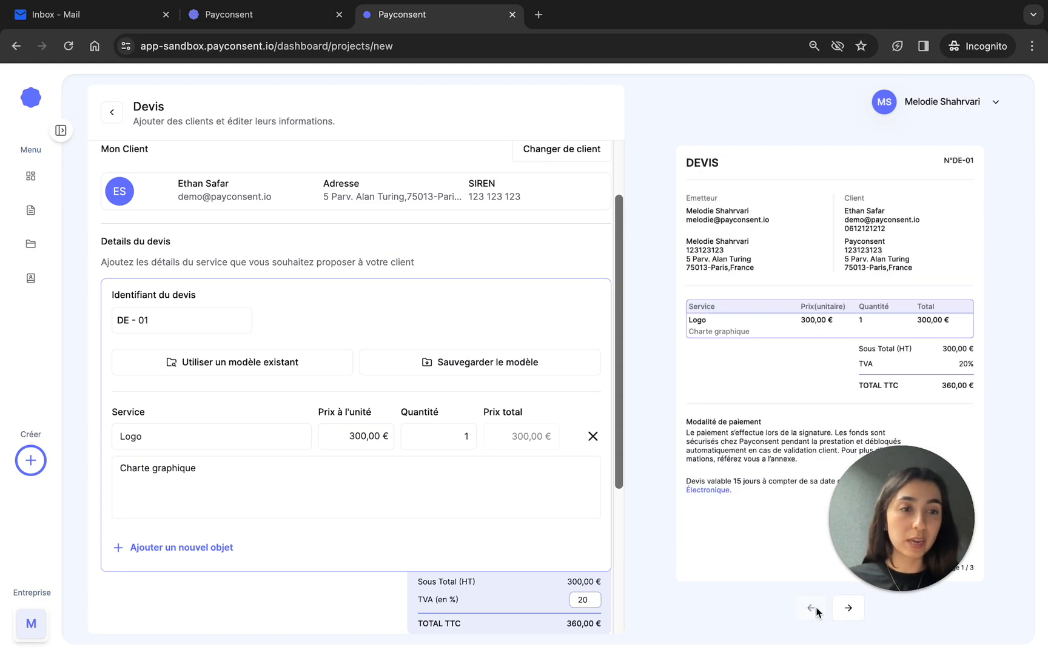
- Send the completed quote to the client for signature and confirm the sending
scroll(583, 526, down, 3)
scroll(583, 527, down, 1)
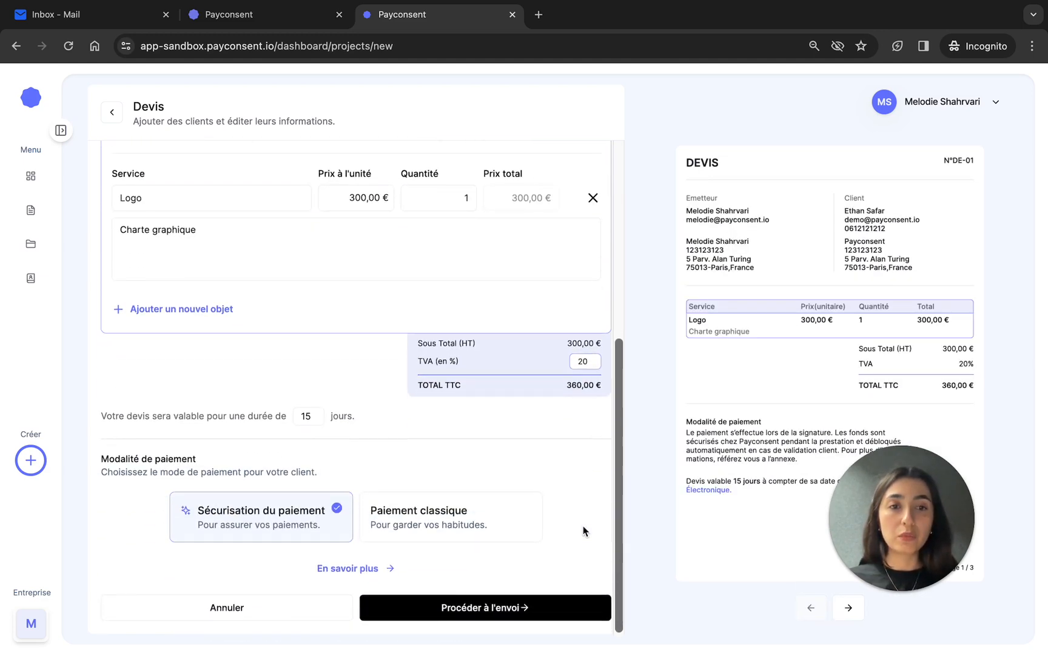
click(517, 622)
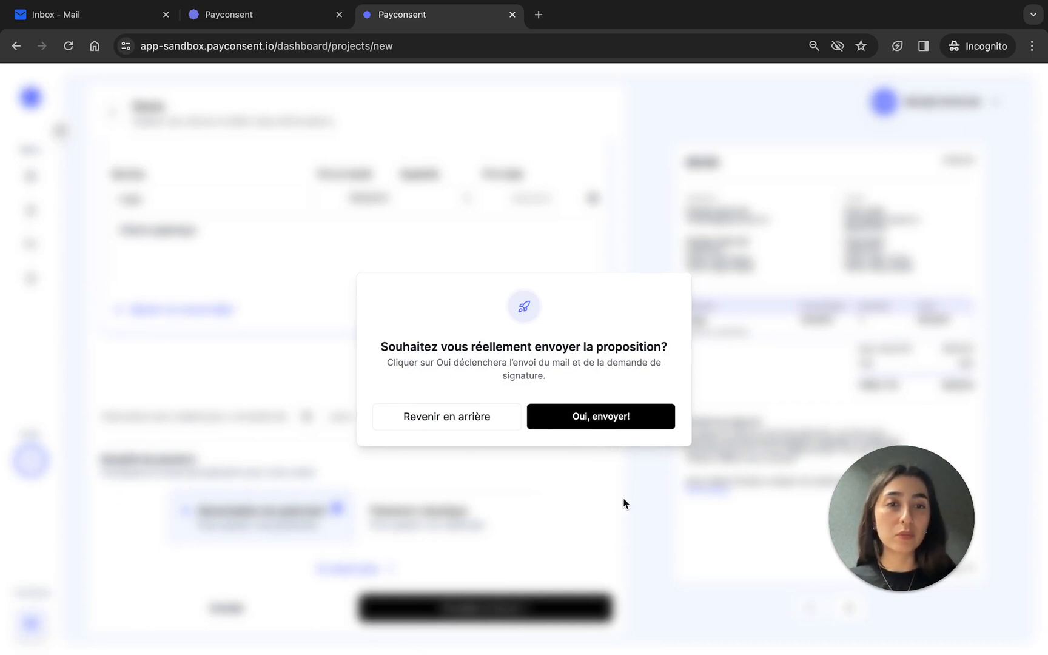
click(623, 419)
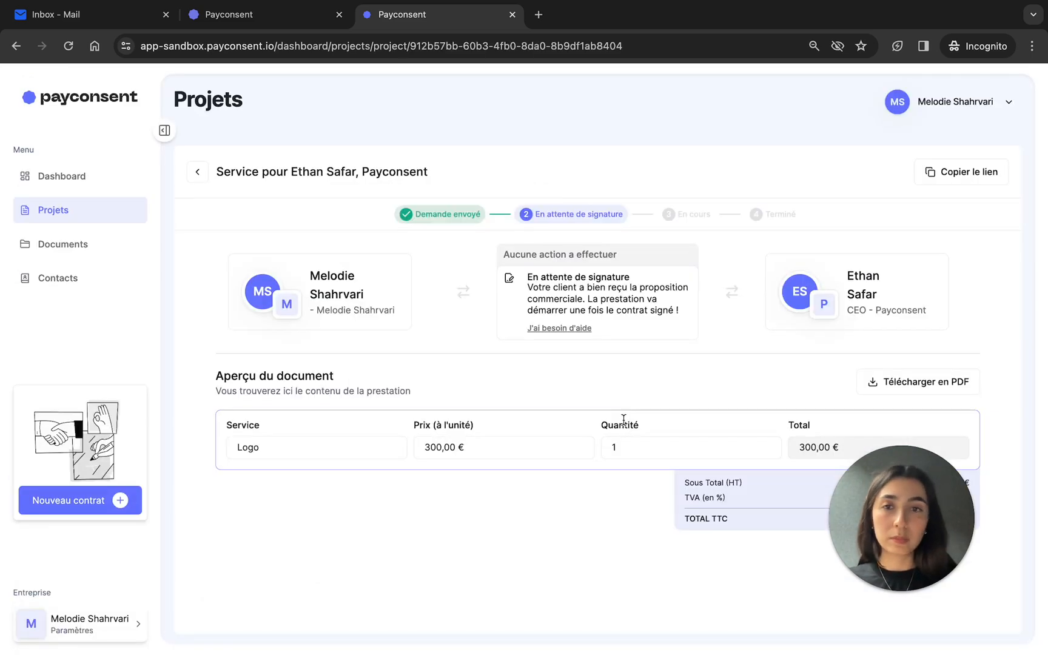